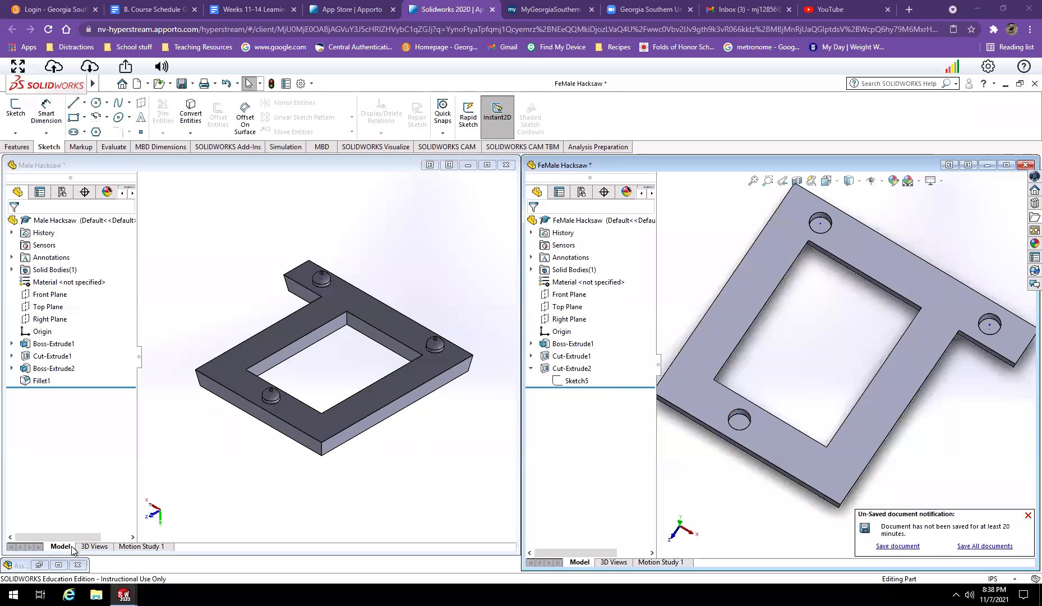
Insert the FeMale Hacksaw part into the Assem1 assembly as the first component
{"action": "left_click", "coordinate": [60, 565]}
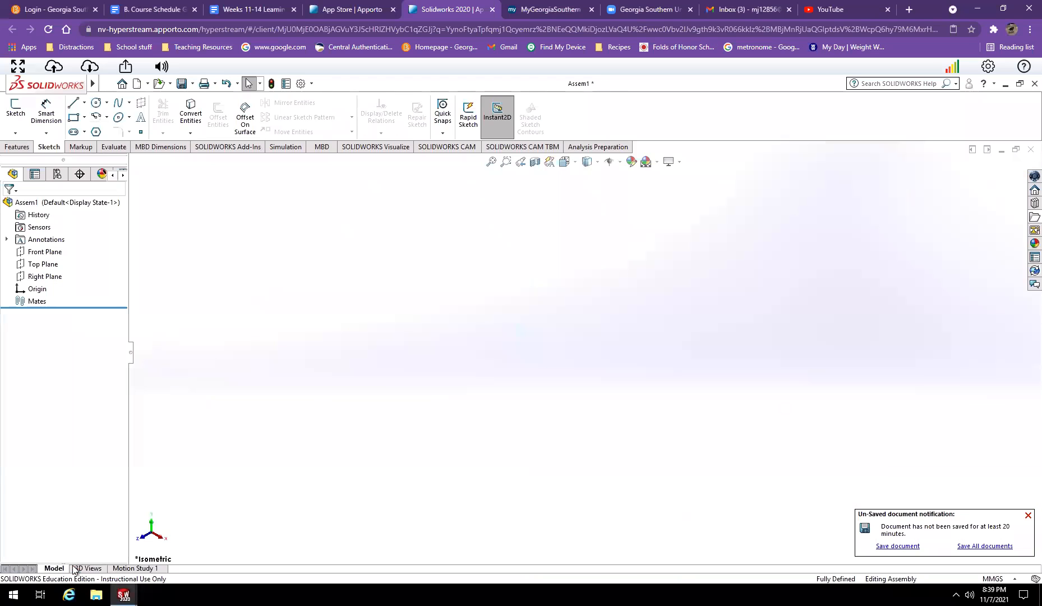
{"action": "left_click", "coordinate": [63, 116]}
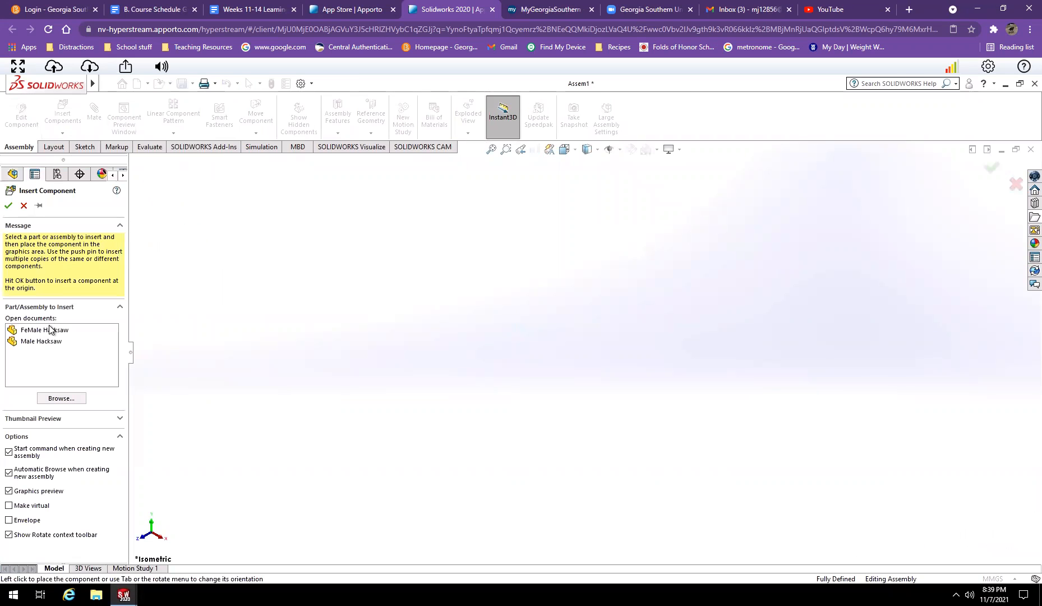
{"action": "left_click", "coordinate": [50, 330]}
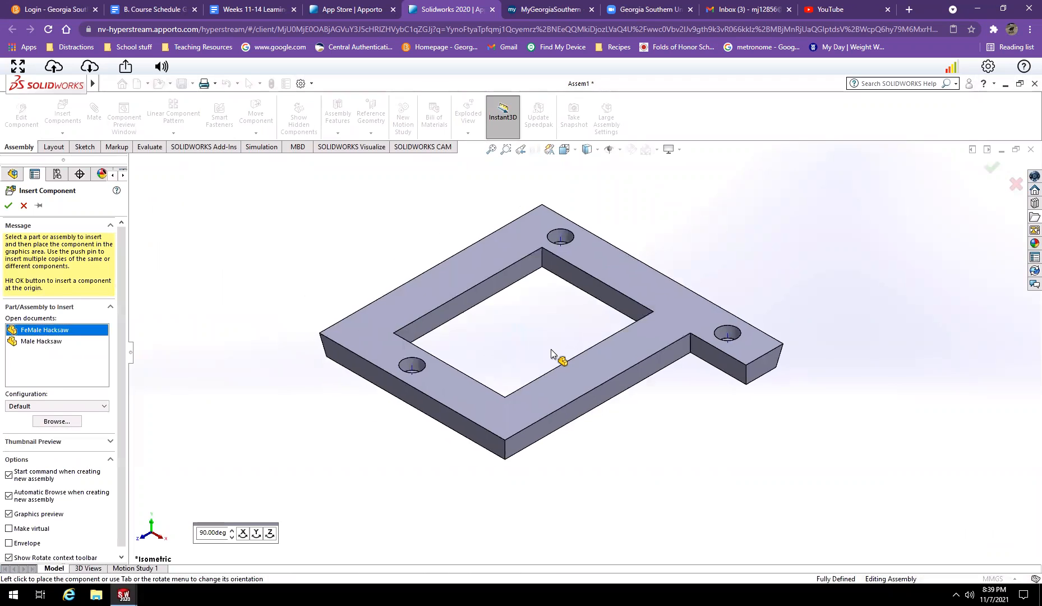
{"action": "left_click", "coordinate": [554, 350]}
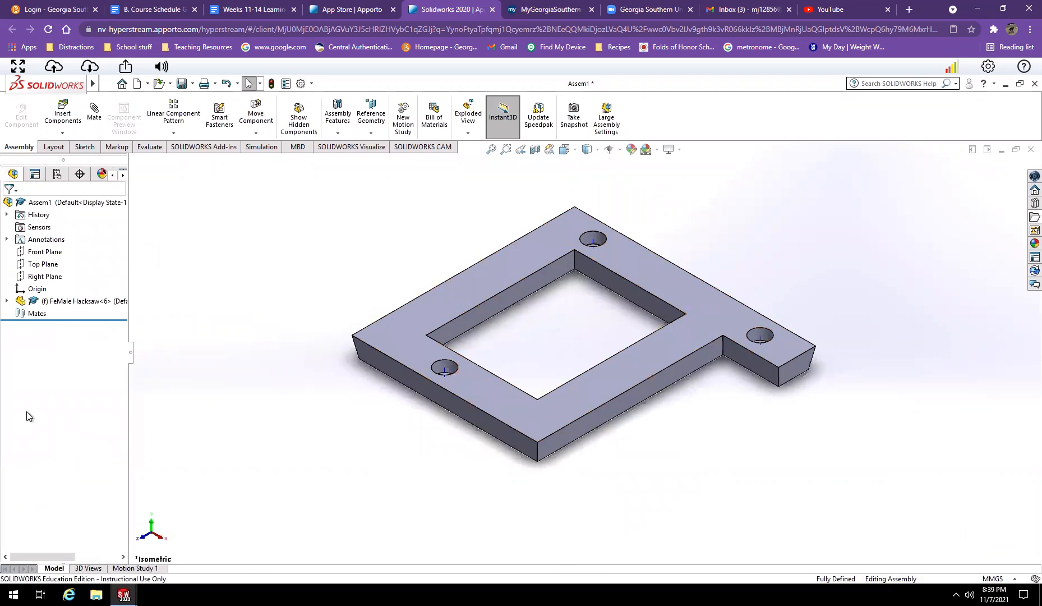
Insert the Male Hacksaw part into the assembly, partly overlapping the FeMale Hacksaw
{"action": "left_click", "coordinate": [61, 115]}
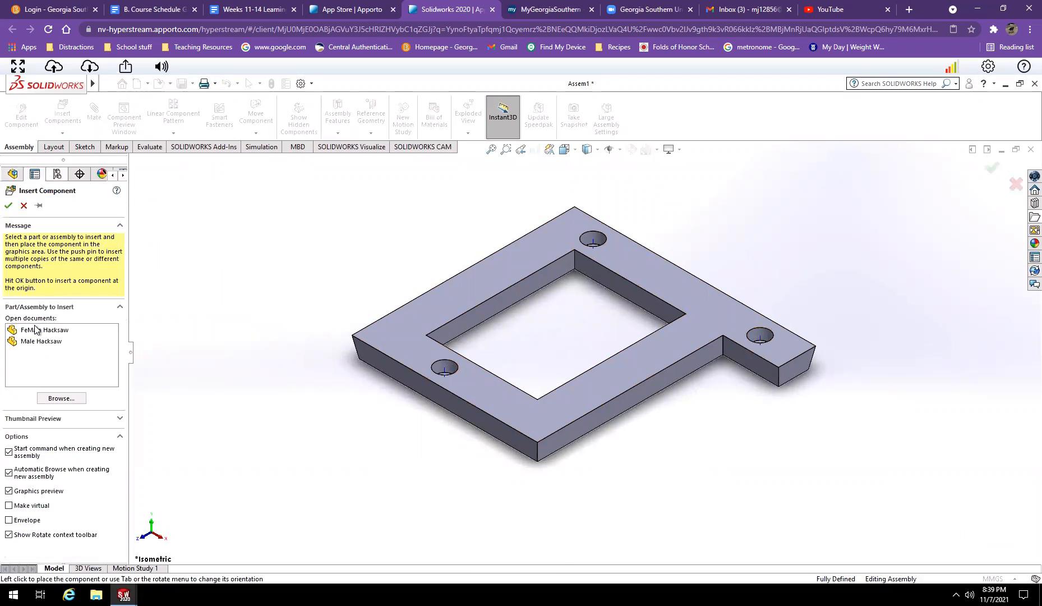
{"action": "left_click", "coordinate": [41, 341]}
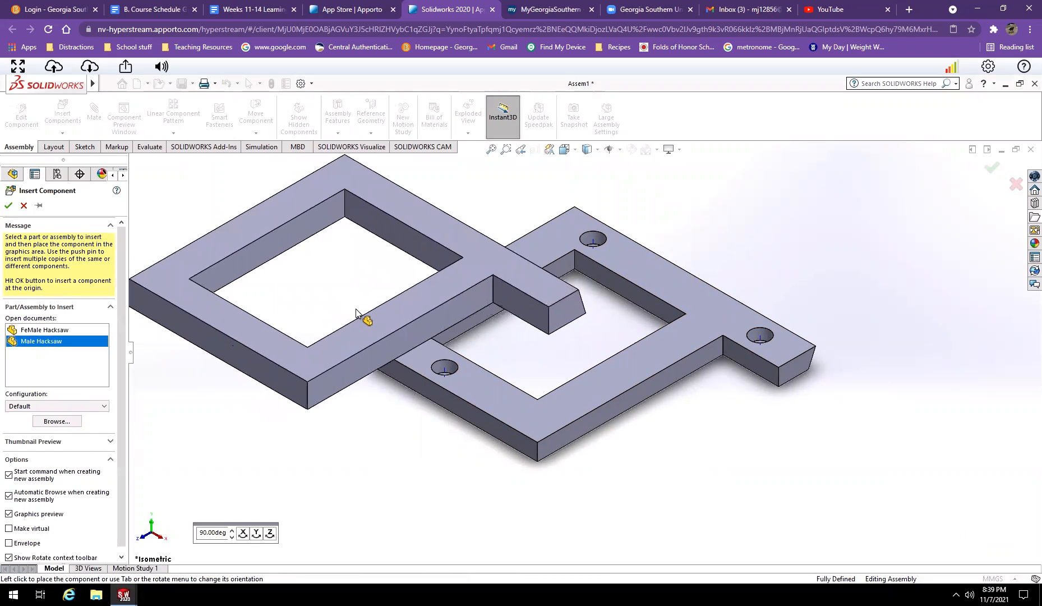
{"action": "left_click", "coordinate": [356, 313]}
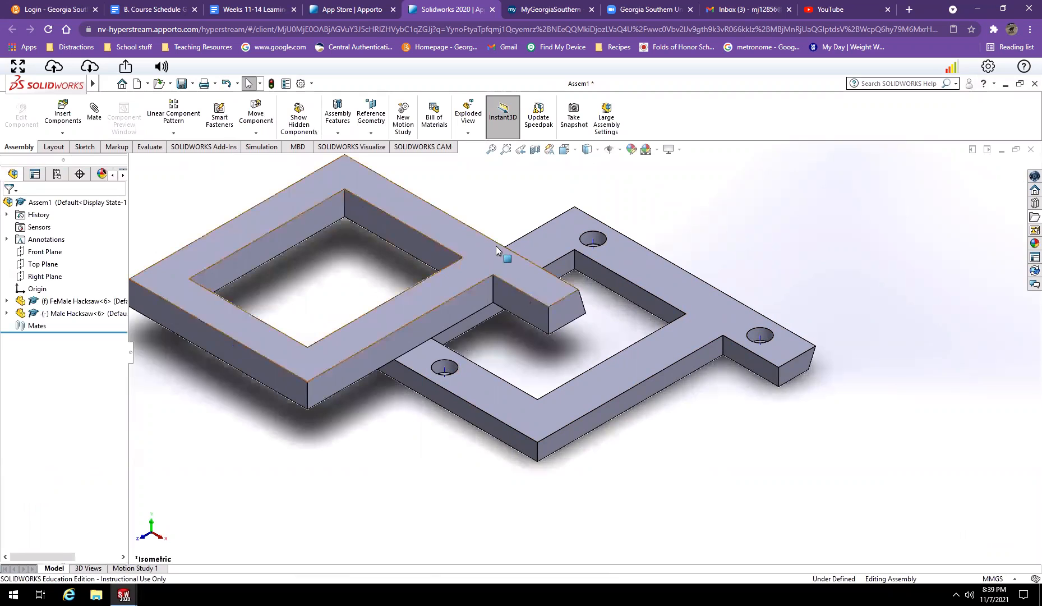
Make the Male Hacksaw component transparent so its pegs can be seen through the body
{"action": "left_click", "coordinate": [620, 150]}
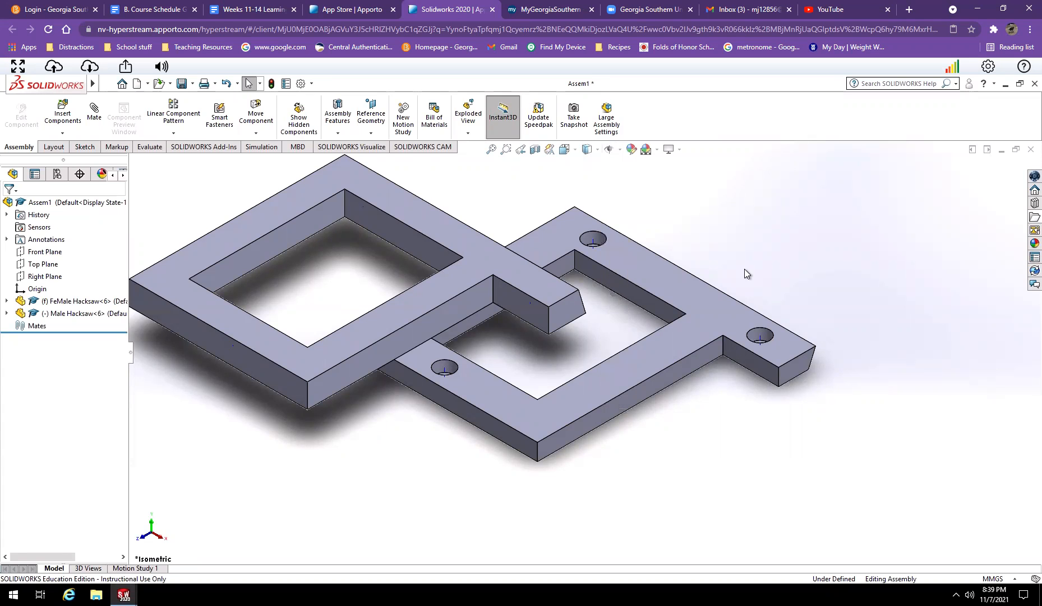
{"action": "scroll", "coordinate": [772, 336], "scroll_direction": "down", "scroll_amount": 3}
{"action": "scroll", "coordinate": [673, 374], "scroll_direction": "down", "scroll_amount": 3}
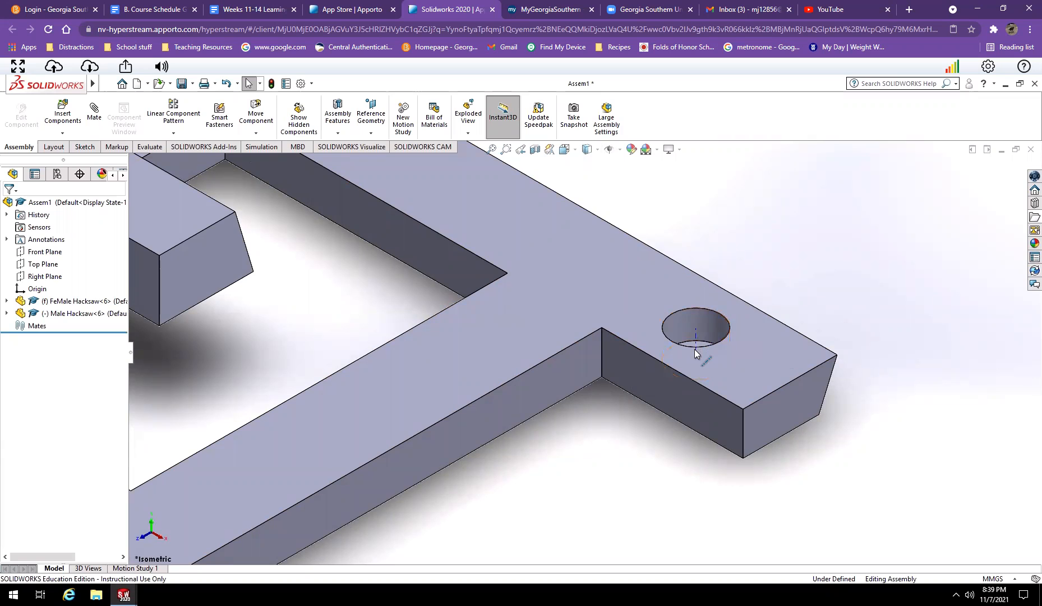
{"action": "scroll", "coordinate": [611, 325], "scroll_direction": "up", "scroll_amount": 2}
{"action": "middle_click_drag", "start_coordinate": [421, 305], "coordinate": [361, 268]}
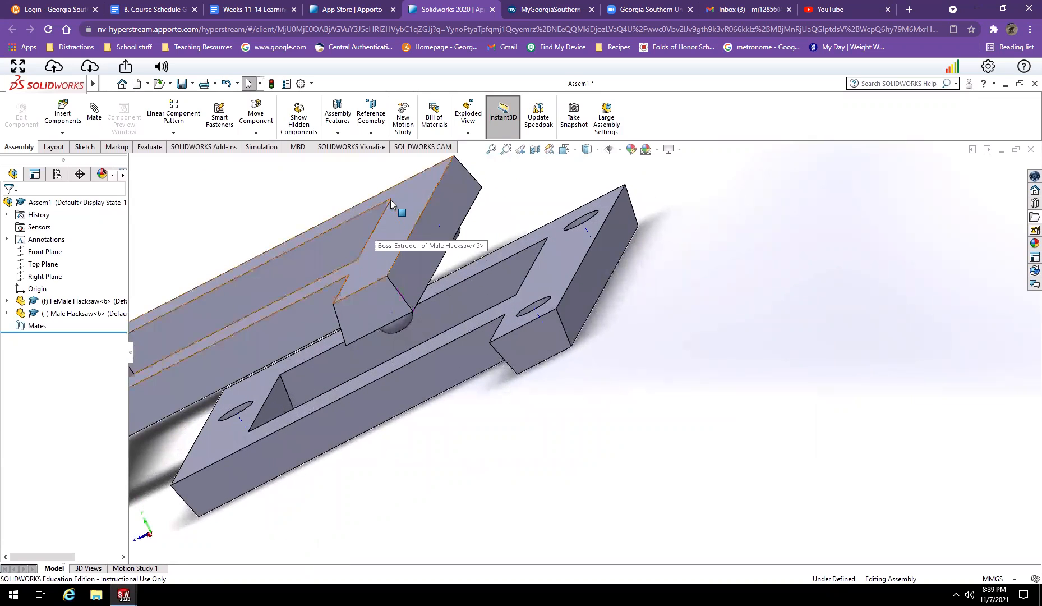
{"action": "right_click", "coordinate": [397, 219]}
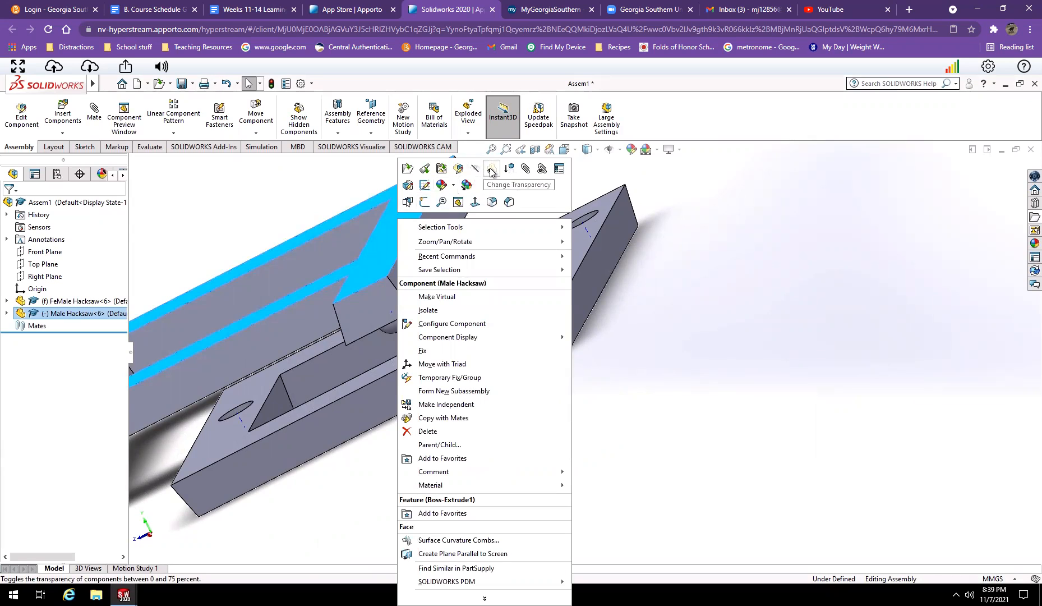
{"action": "left_click", "coordinate": [491, 171]}
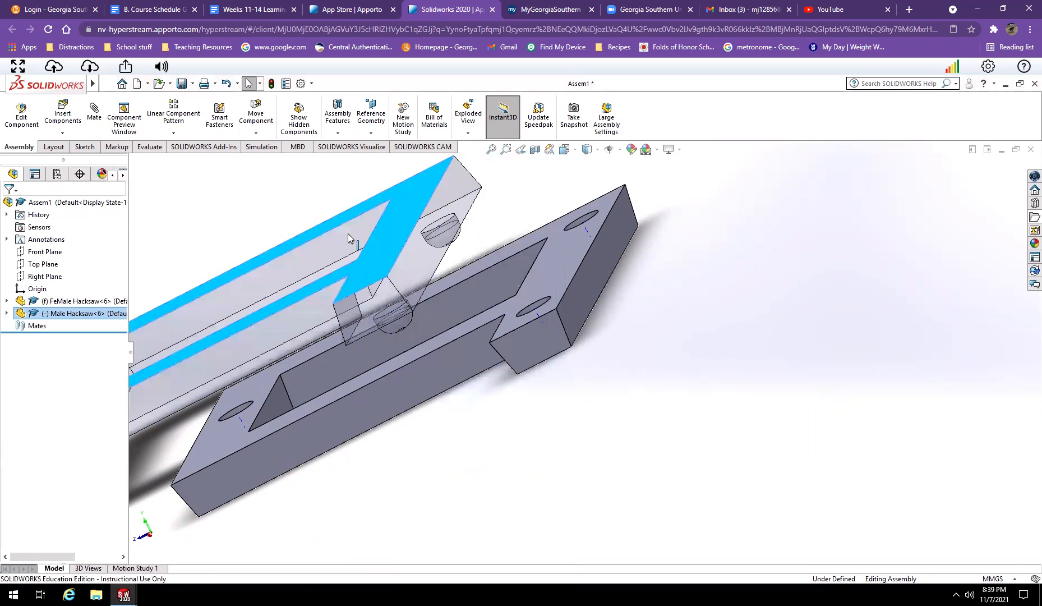
{"action": "left_click", "coordinate": [278, 203]}
Add a coincident mate between the axis of the Male Hacksaw's frame-corner peg and the axis of the matching corner hole in the FeMale Hacksaw
{"action": "middle_click_drag", "start_coordinate": [290, 207], "coordinate": [296, 236]}
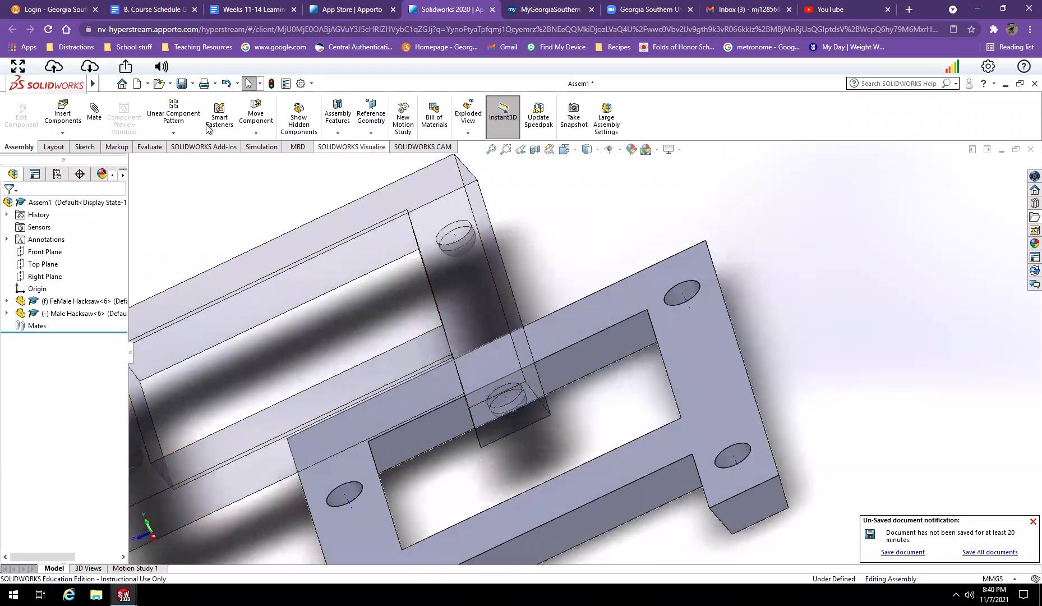
{"action": "left_click", "coordinate": [93, 118]}
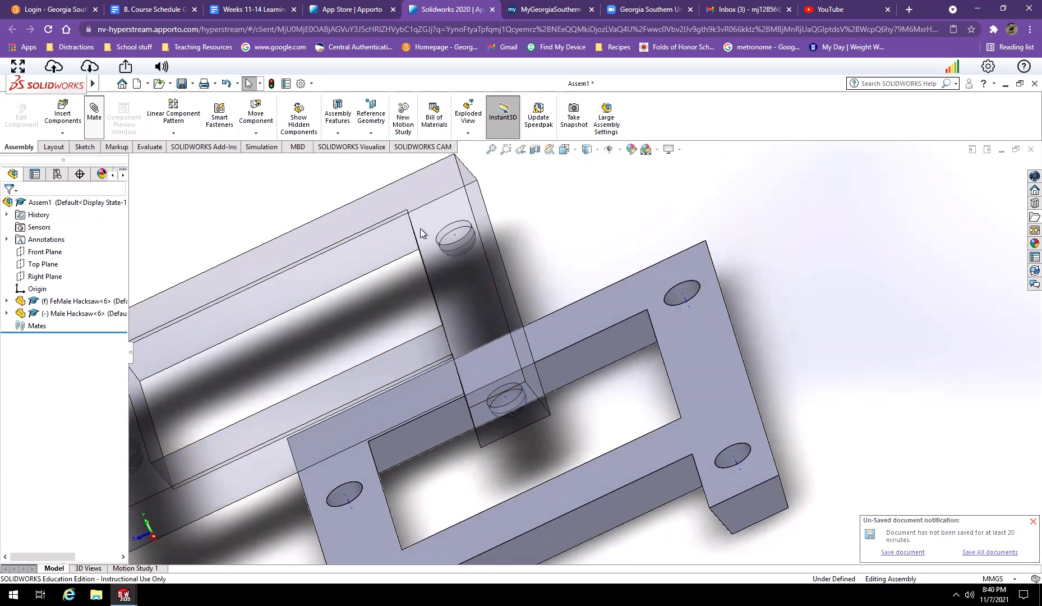
{"action": "scroll", "coordinate": [469, 241], "scroll_direction": "down", "scroll_amount": 3}
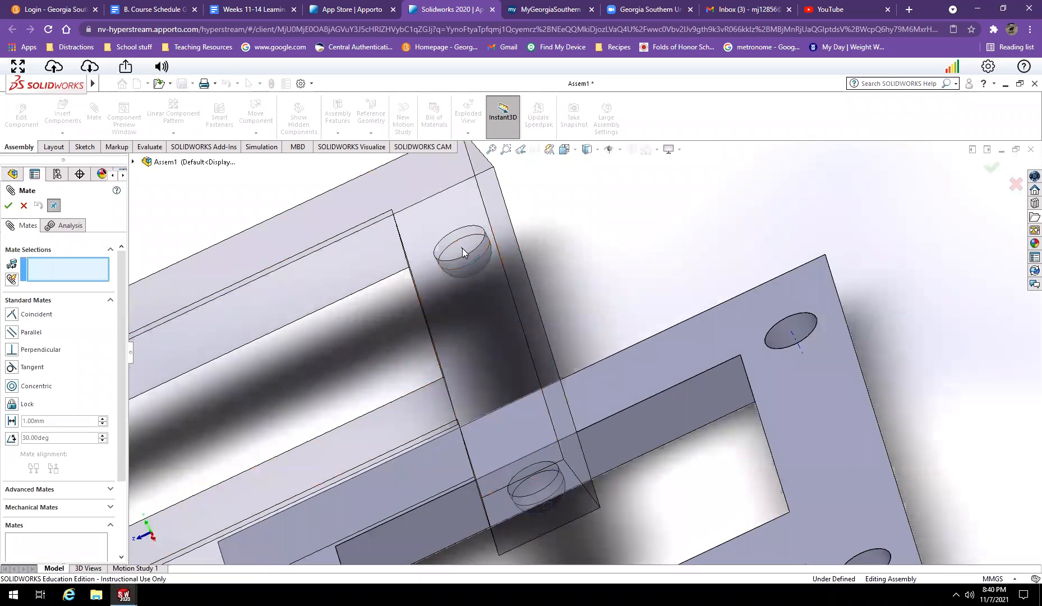
{"action": "left_click", "coordinate": [464, 251]}
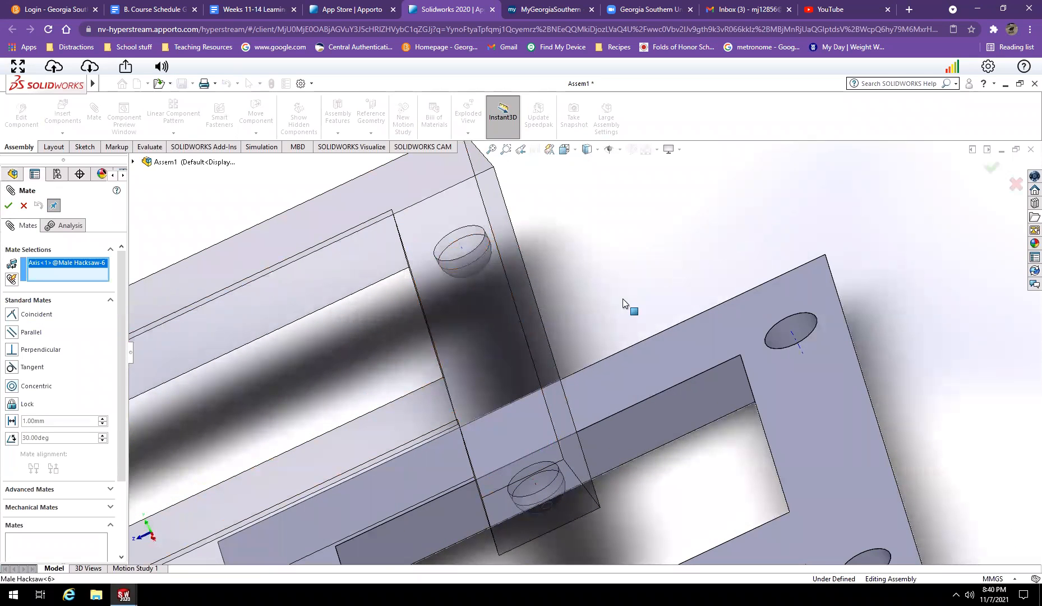
{"action": "left_click", "coordinate": [793, 337]}
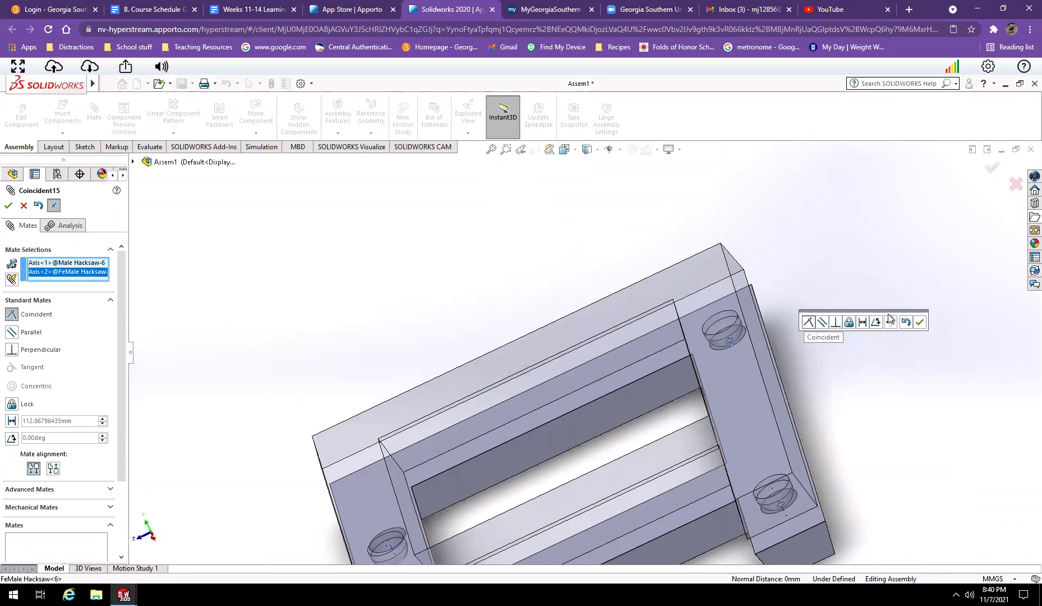
{"action": "left_click", "coordinate": [920, 323]}
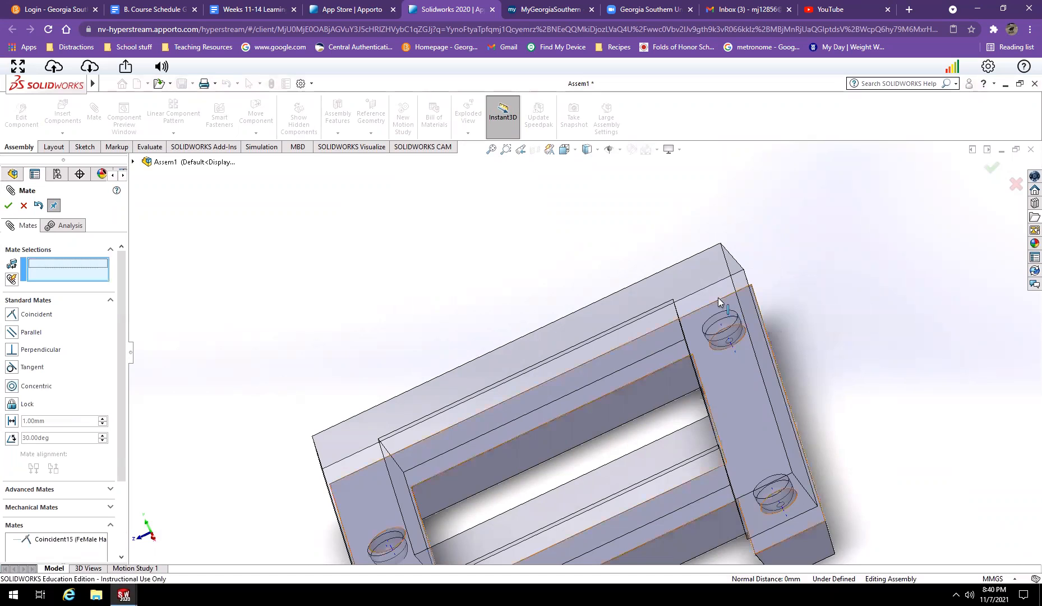
Swing the Male Hacksaw aside and mate its tab-end peg axis coincident with the FeMale Hacksaw's tab-end hole axis
{"action": "left_click_drag", "start_coordinate": [711, 285], "coordinate": [694, 229]}
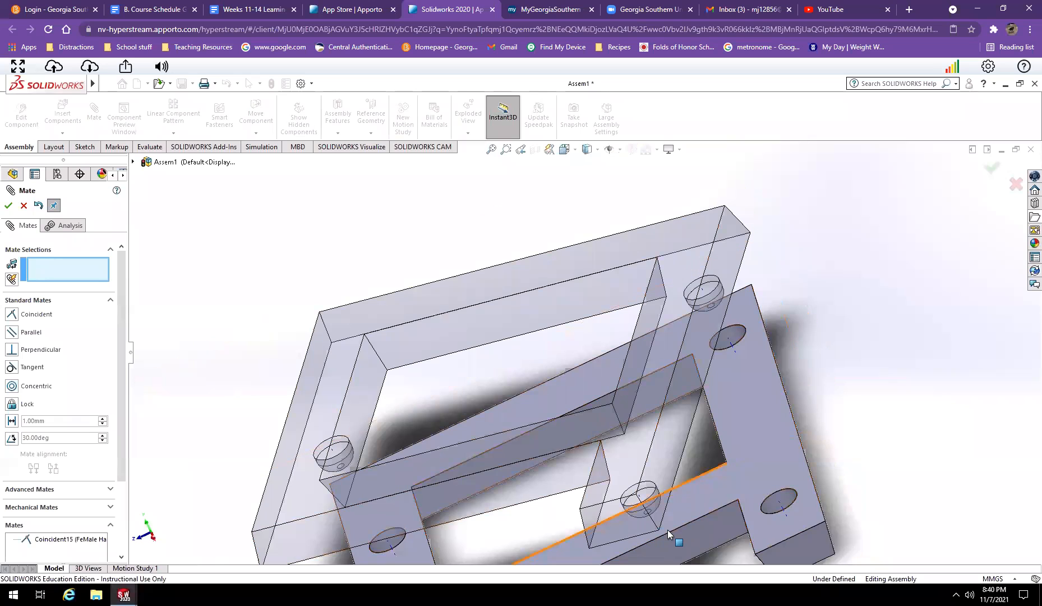
{"action": "scroll", "coordinate": [623, 479], "scroll_direction": "down", "scroll_amount": 5}
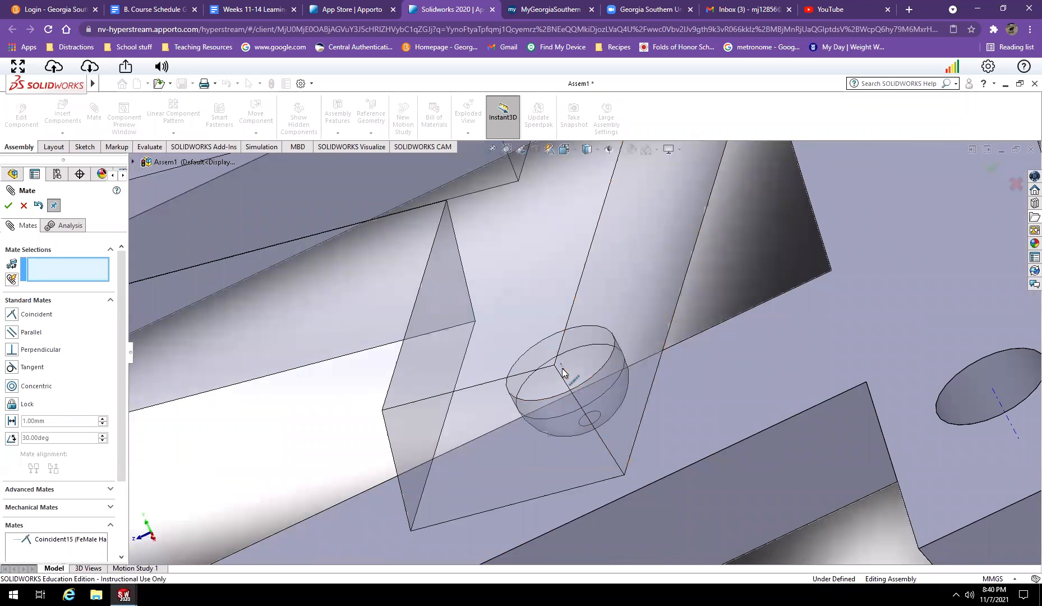
{"action": "left_click", "coordinate": [601, 374]}
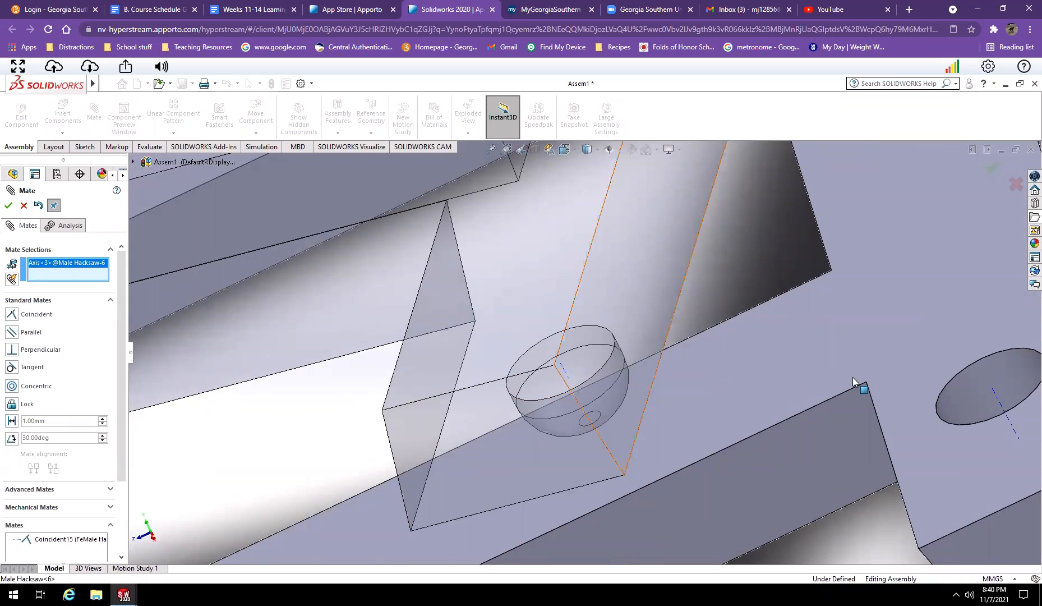
{"action": "left_click", "coordinate": [1000, 400]}
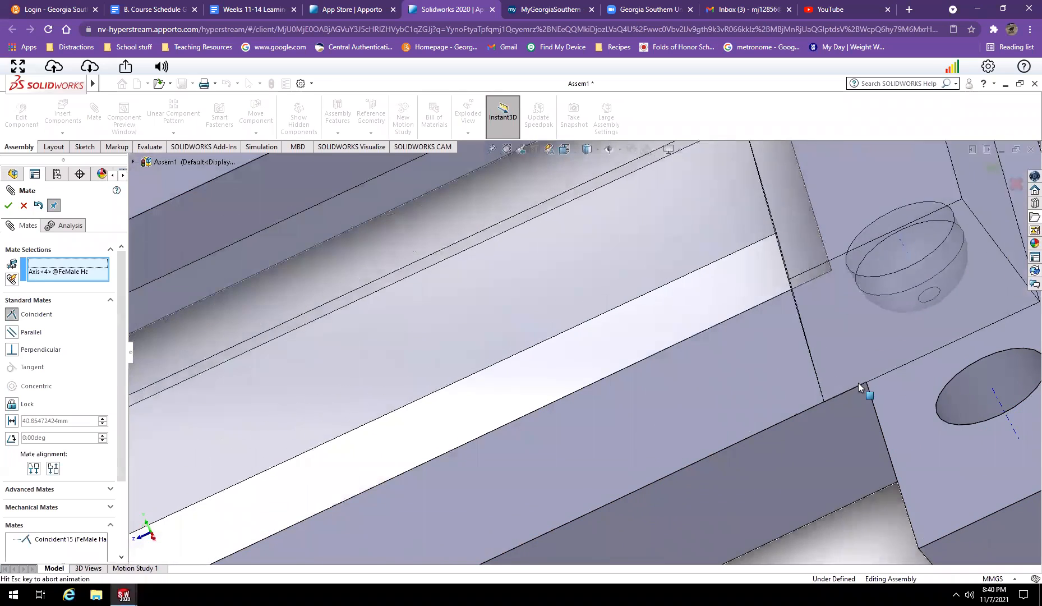
{"action": "scroll", "coordinate": [835, 385], "scroll_direction": "up", "scroll_amount": 3}
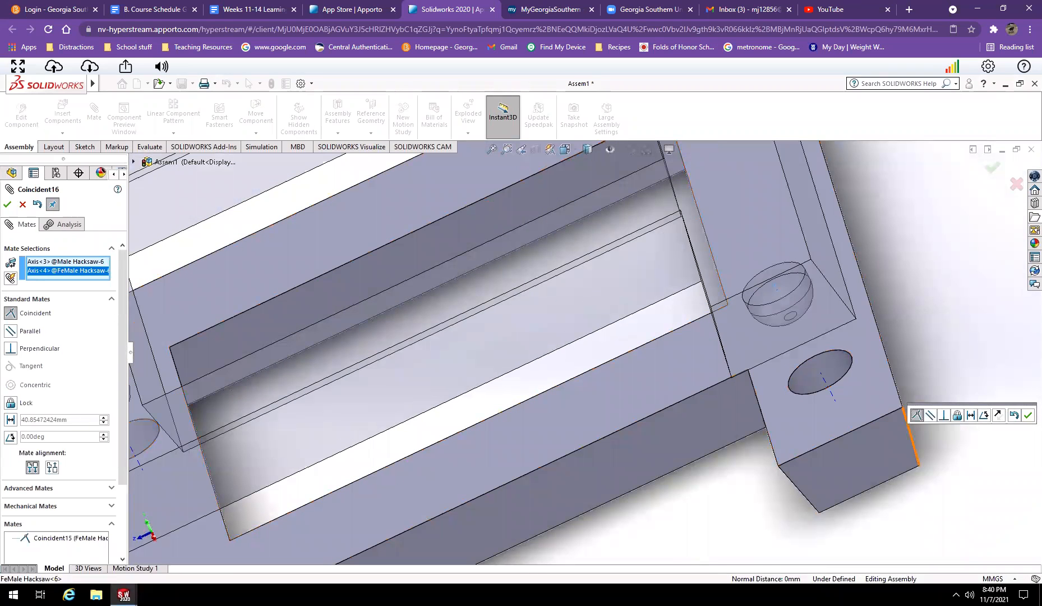
{"action": "left_click", "coordinate": [1027, 415]}
Separate the two parts and add a coincident mate between the FeMale Hacksaw's hole face and the Male Hacksaw's peg face
{"action": "scroll", "coordinate": [754, 253], "scroll_direction": "up", "scroll_amount": 2}
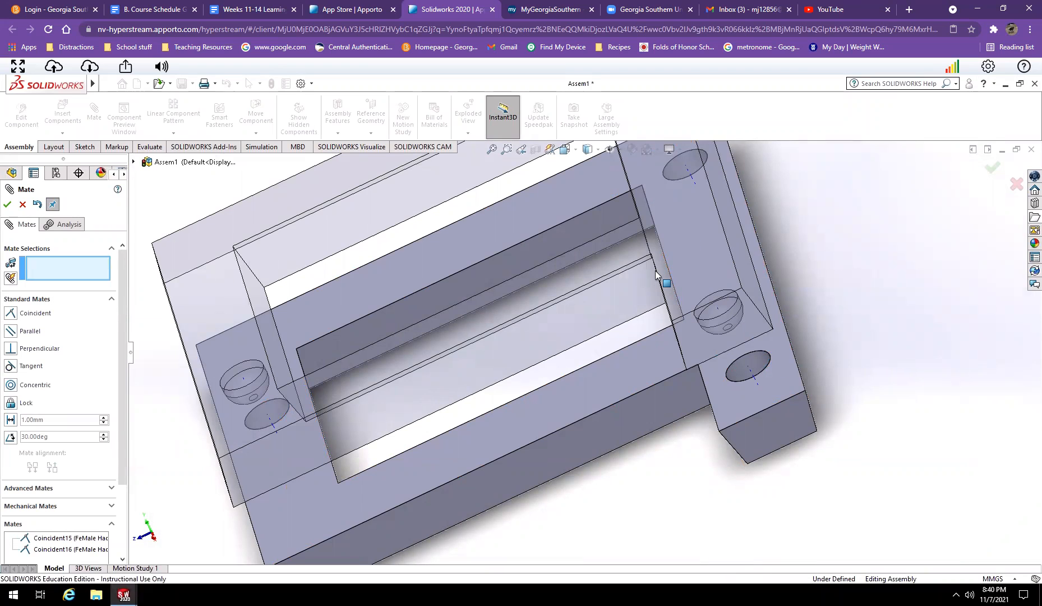
{"action": "left_click_drag", "start_coordinate": [481, 348], "coordinate": [628, 314]}
{"action": "middle_click_drag", "start_coordinate": [841, 323], "coordinate": [815, 262]}
{"action": "left_click", "coordinate": [786, 307]}
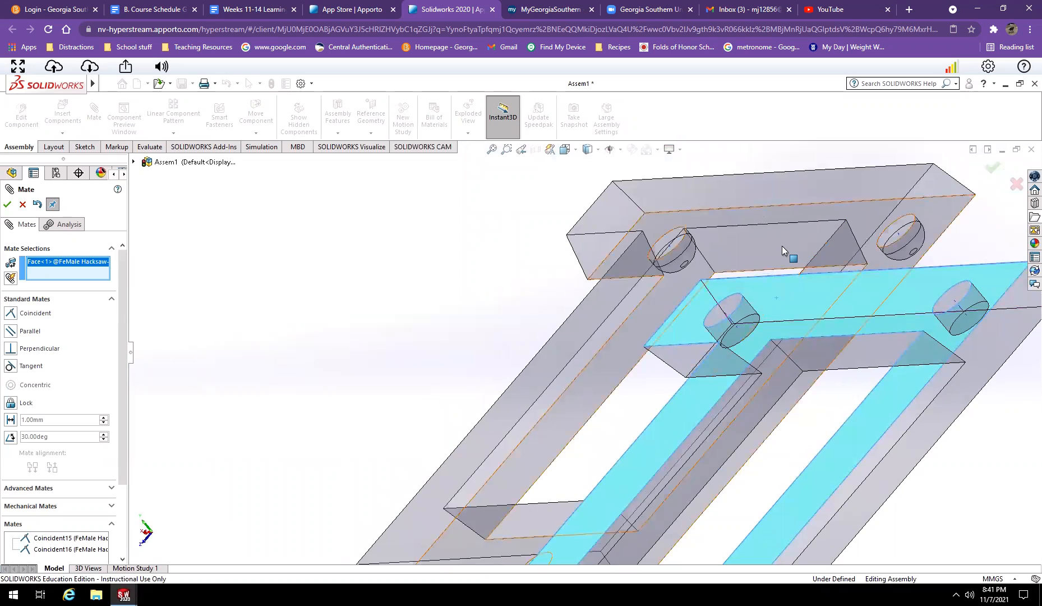
{"action": "left_click", "coordinate": [766, 269]}
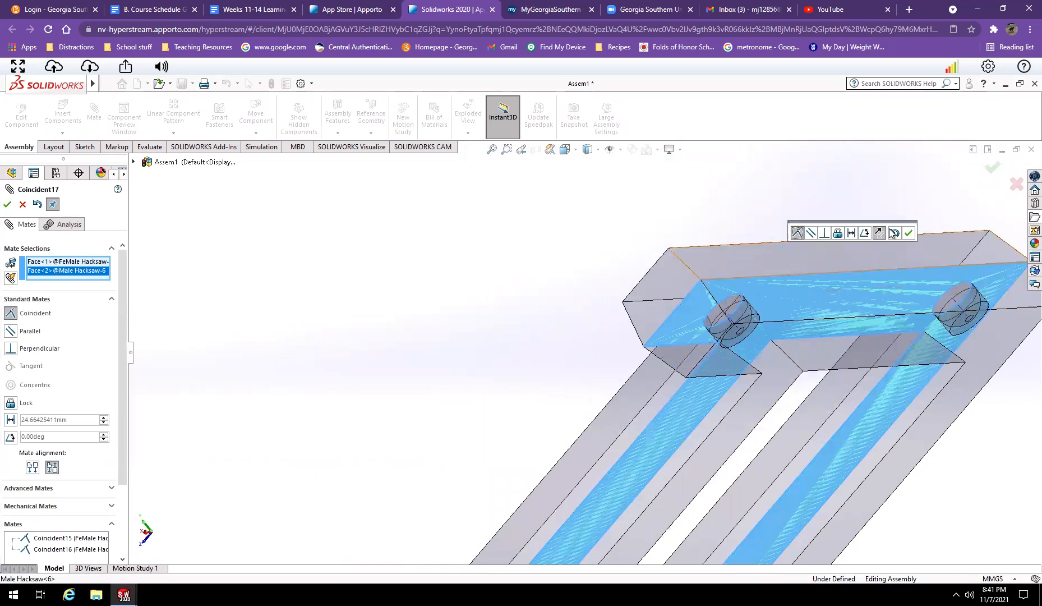
{"action": "left_click", "coordinate": [909, 233]}
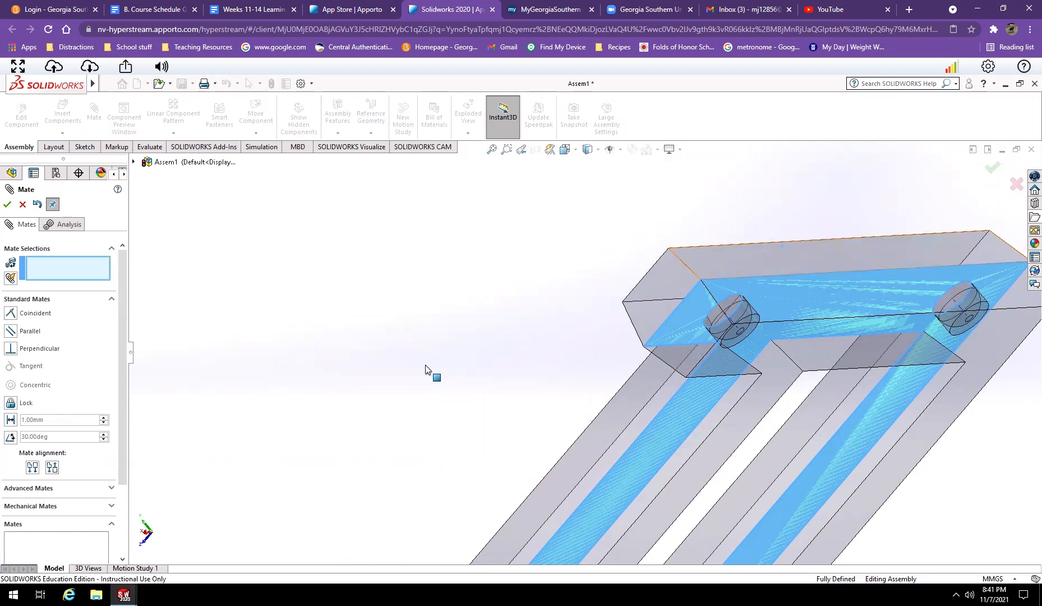
Examine how the pegs line up with the holes in the mated assembly, especially at the end opposite the tab
{"action": "middle_click_drag", "start_coordinate": [527, 288], "coordinate": [544, 346]}
{"action": "scroll", "coordinate": [544, 344], "scroll_direction": "up", "scroll_amount": 3}
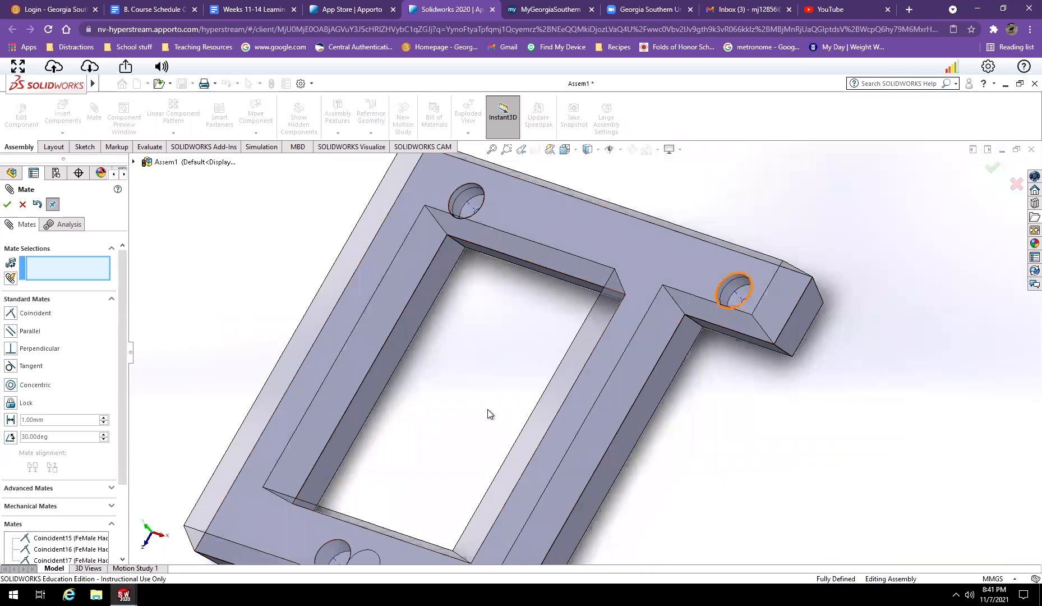
{"action": "scroll", "coordinate": [468, 408], "scroll_direction": "up", "scroll_amount": 3}
{"action": "scroll", "coordinate": [429, 497], "scroll_direction": "down", "scroll_amount": 2}
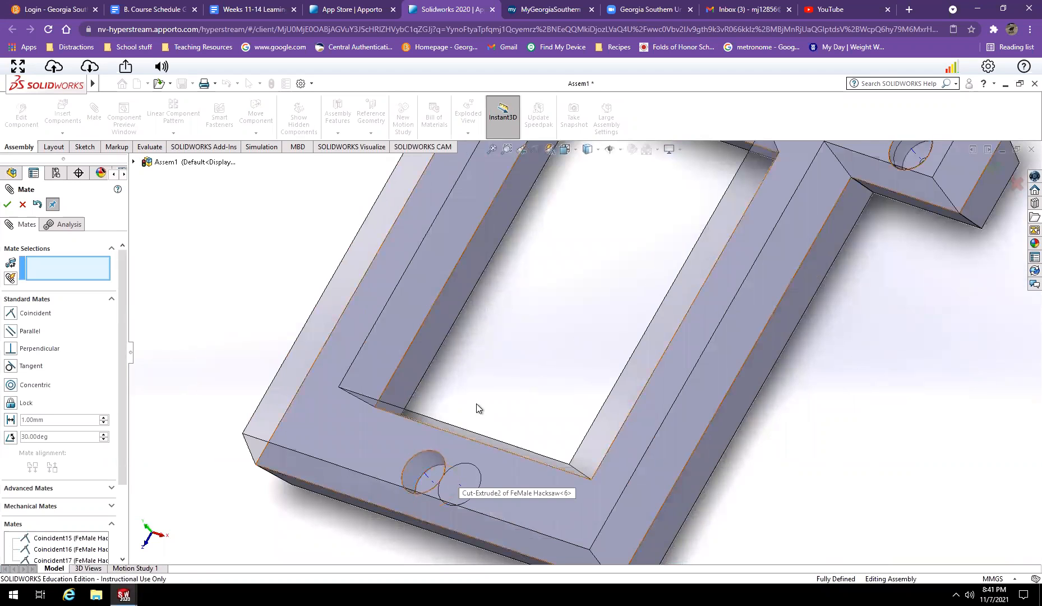
{"action": "scroll", "coordinate": [480, 407], "scroll_direction": "down", "scroll_amount": 2}
{"action": "scroll", "coordinate": [479, 407], "scroll_direction": "up", "scroll_amount": 1}
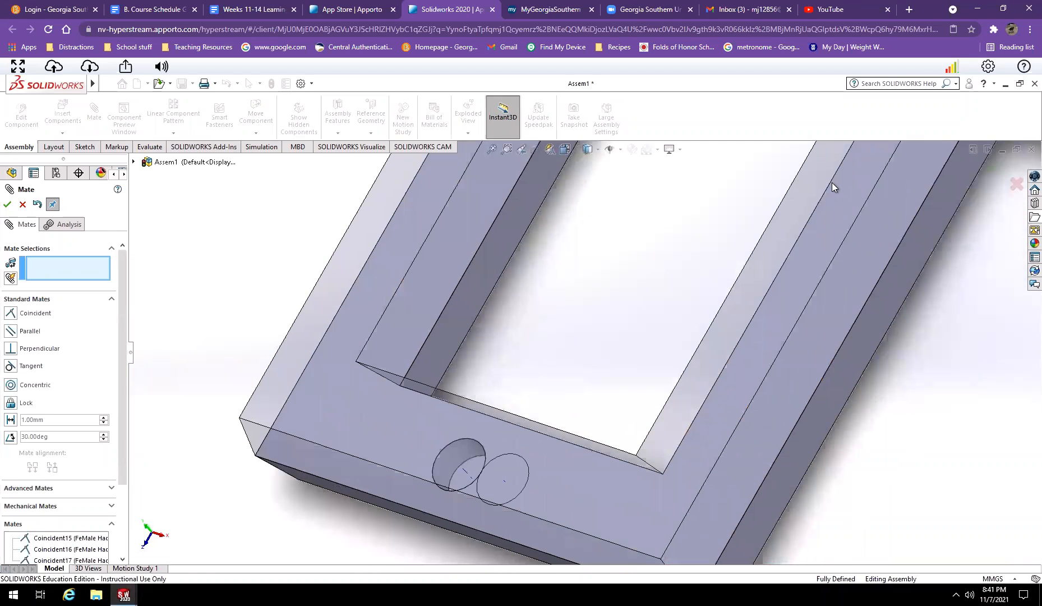
In the FeMale Hacksaw part, edit Sketch5 of Cut-Extrude2 and set the edge distance of the hole opposite the tab to 2.5 in
{"action": "left_click", "coordinate": [1001, 150]}
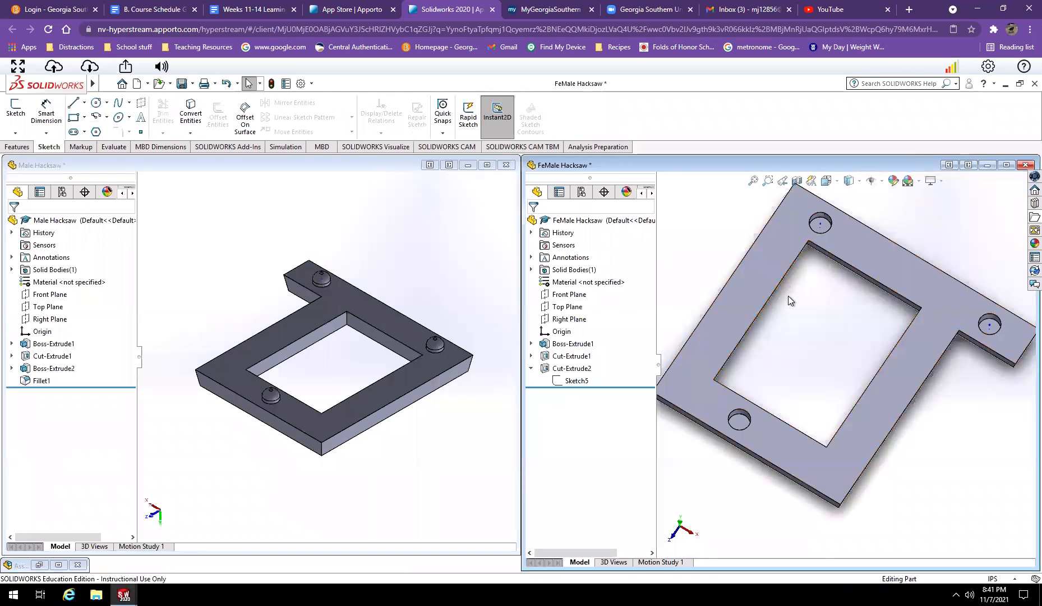
{"action": "right_click", "coordinate": [574, 383]}
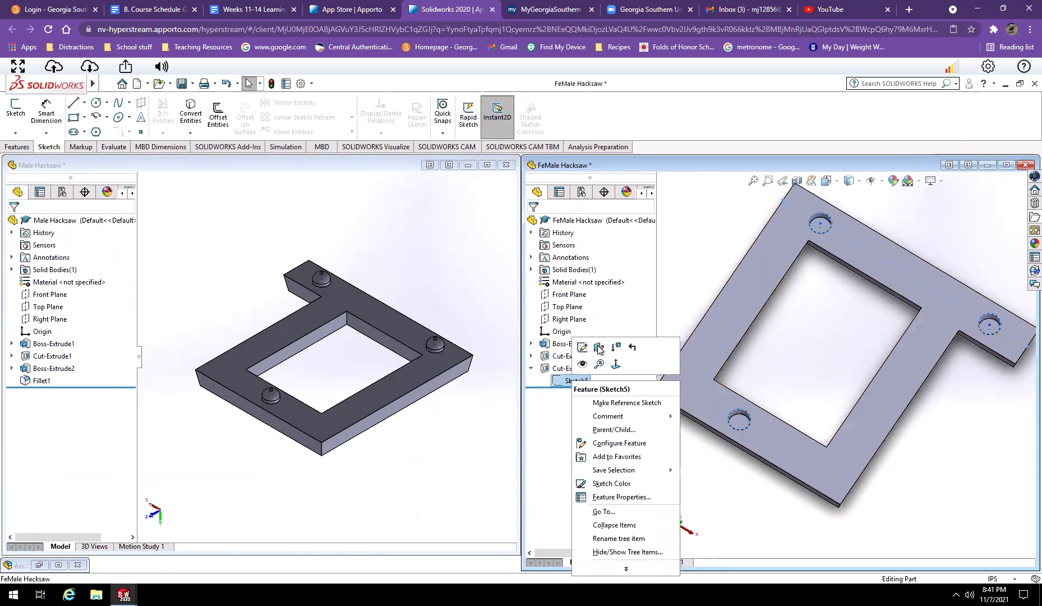
{"action": "left_click", "coordinate": [582, 348]}
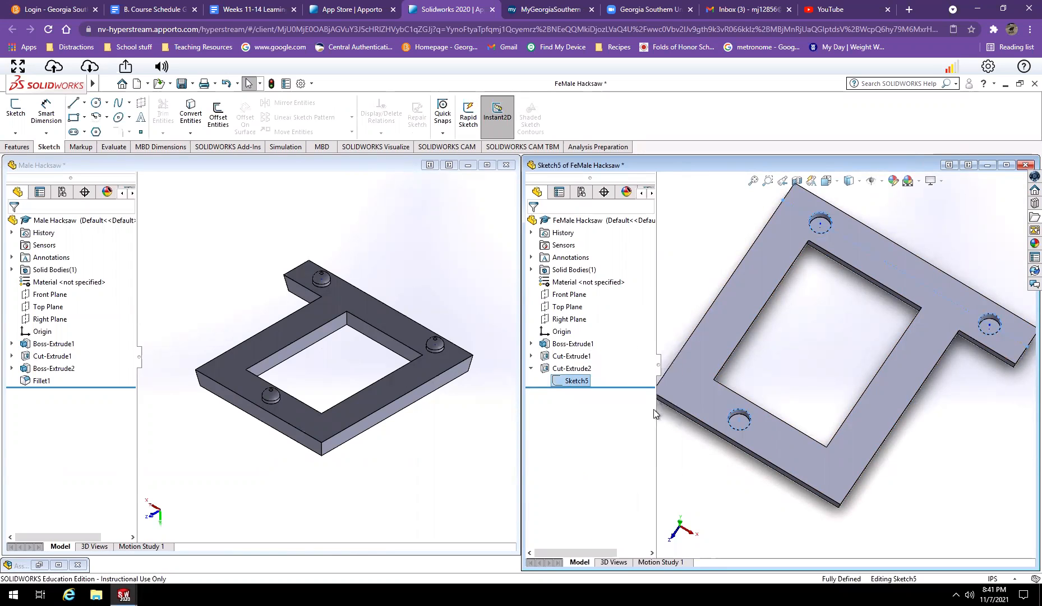
{"action": "double_click", "coordinate": [673, 436]}
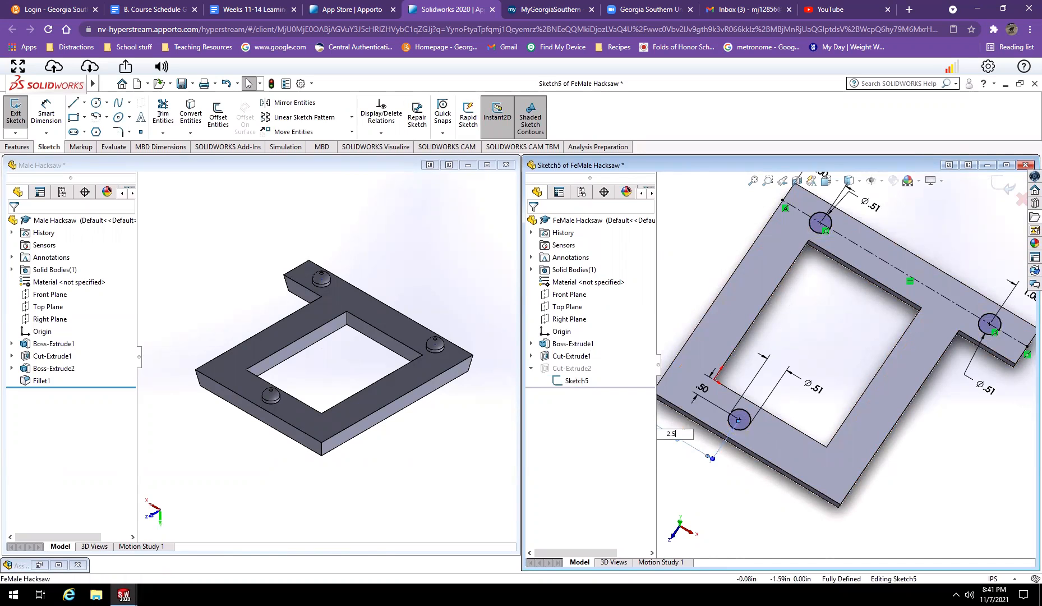
{"action": "type", "text": "2.5"}
{"action": "key", "text": "Return"}
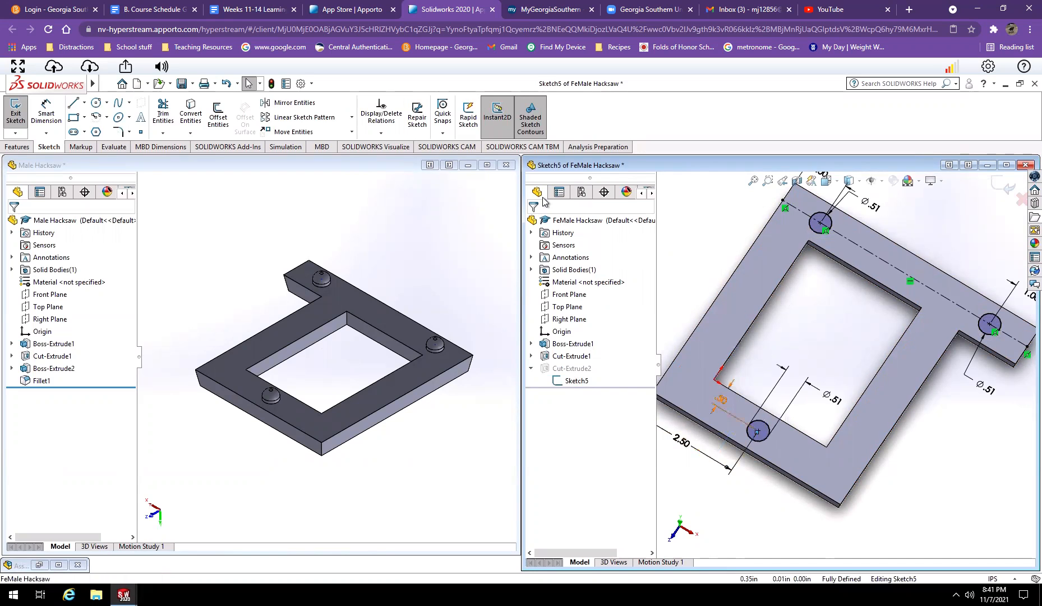
Exit the edited hole sketch, then return to the Assem1 assembly and rebuild it with the changed FeMale Hacksaw part
{"action": "left_click", "coordinate": [997, 185]}
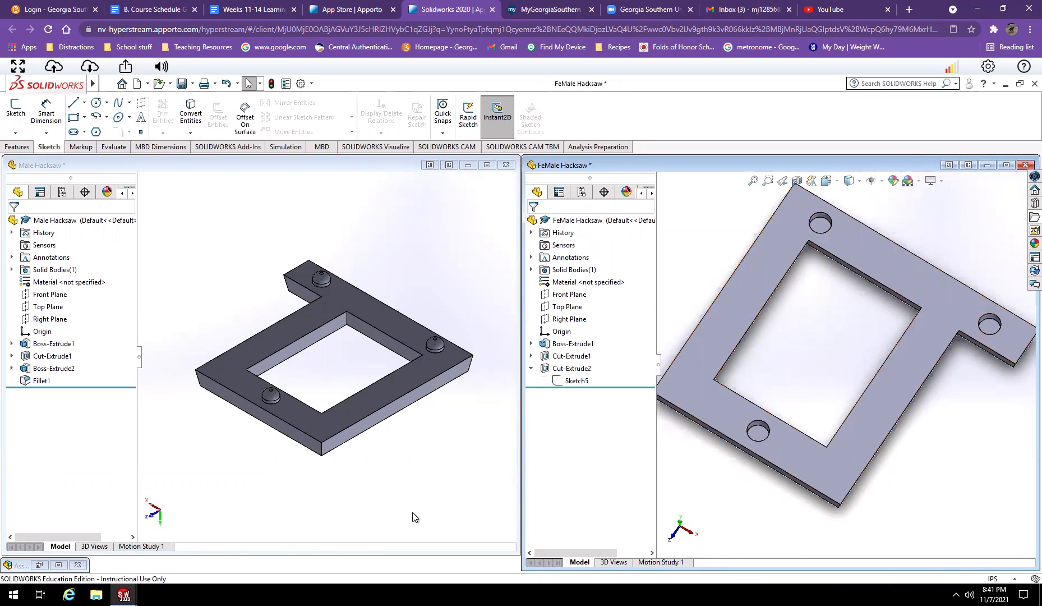
{"action": "left_click", "coordinate": [58, 565]}
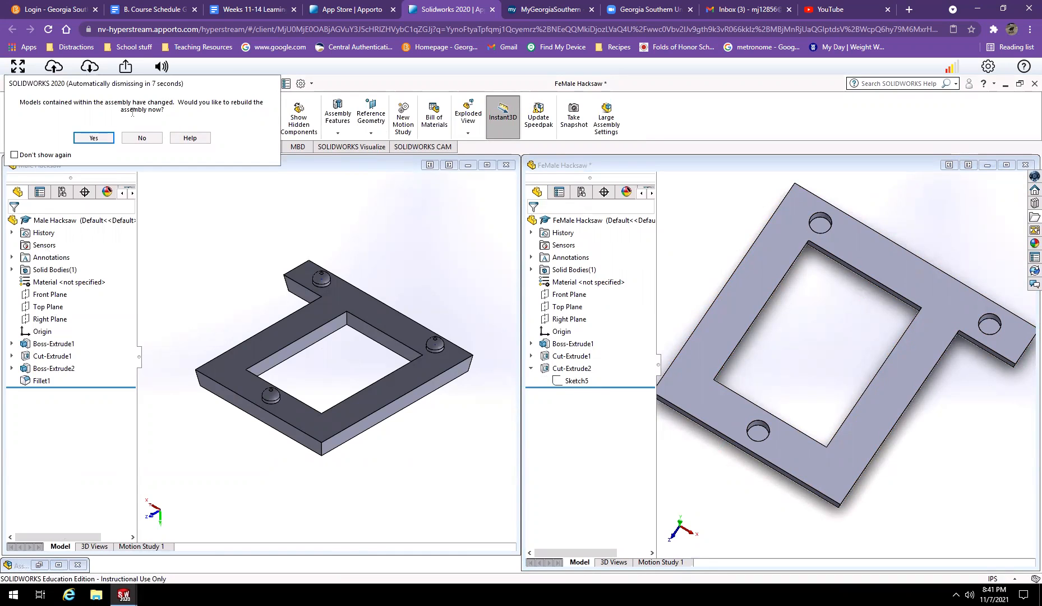
{"action": "left_click", "coordinate": [95, 140]}
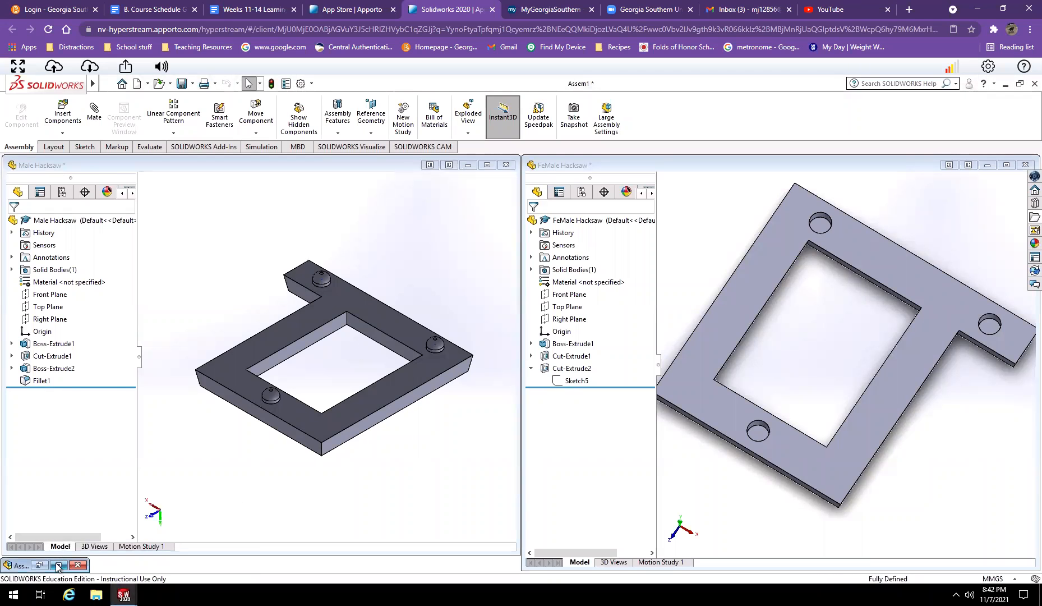
{"action": "left_click", "coordinate": [58, 565]}
{"action": "middle_click_drag", "start_coordinate": [530, 359], "coordinate": [551, 403]}
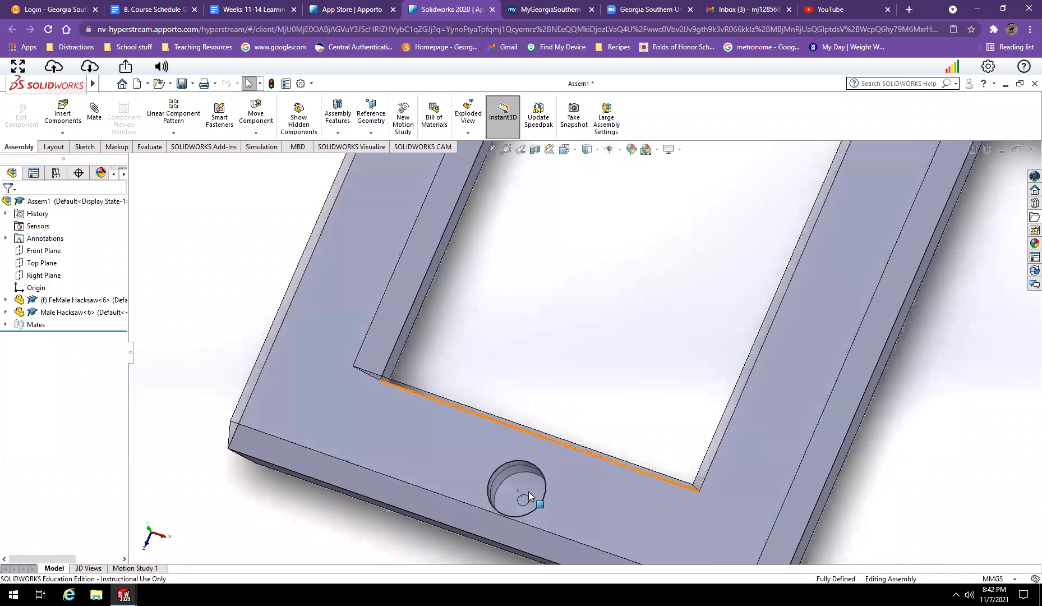
{"action": "scroll", "coordinate": [528, 483], "scroll_direction": "up", "scroll_amount": 1}
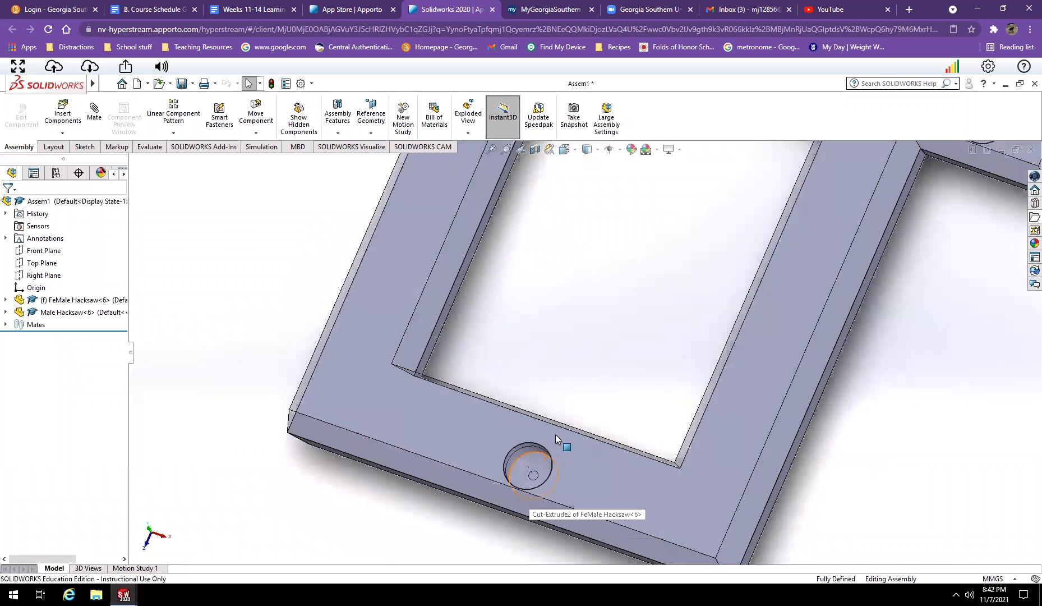
{"action": "scroll", "coordinate": [595, 337], "scroll_direction": "up", "scroll_amount": 2}
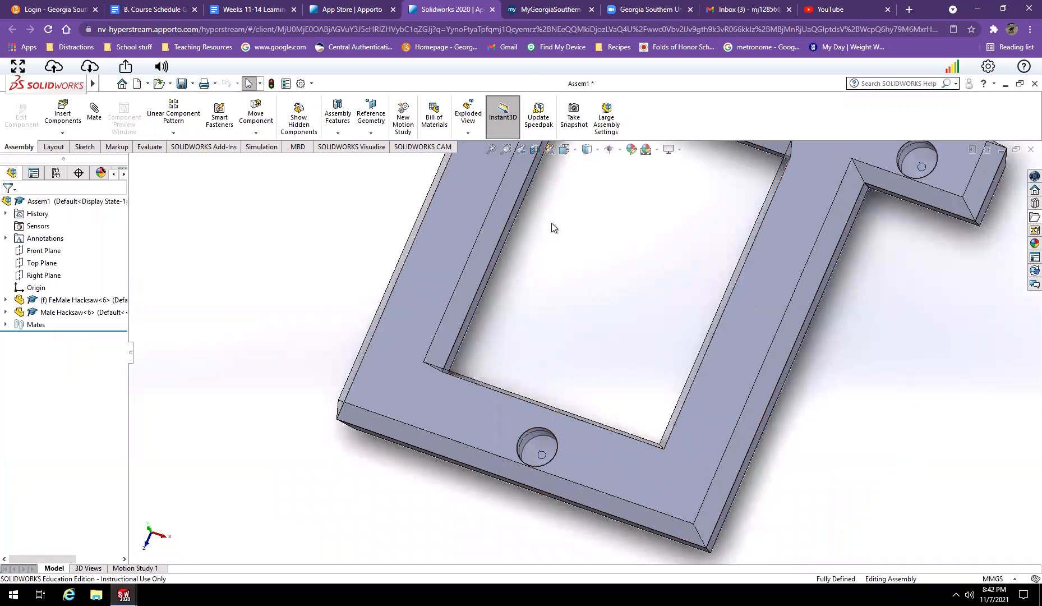